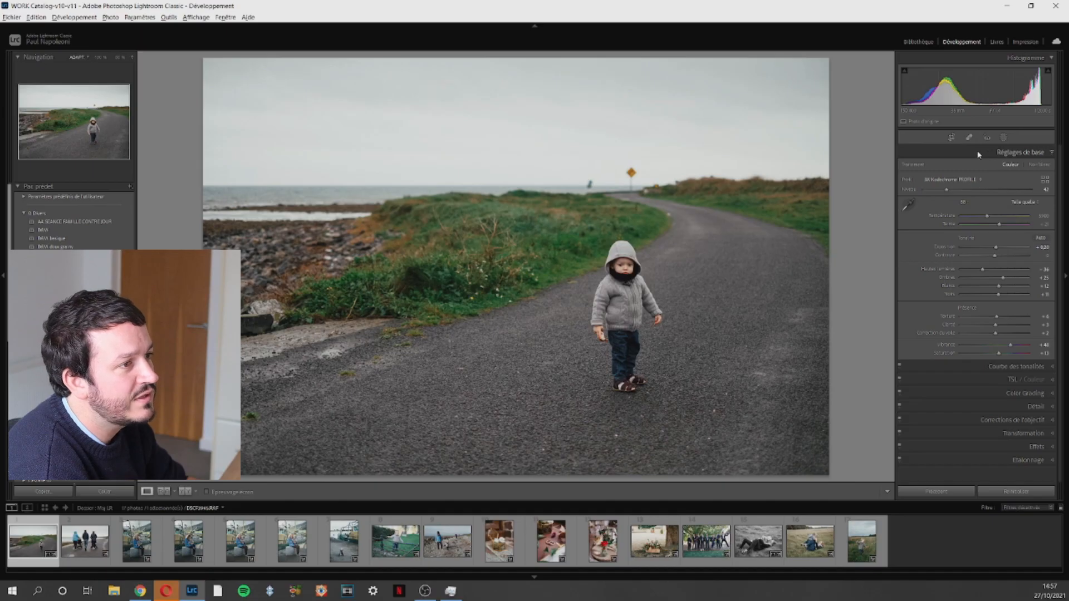
Step: Create a Select Subject mask on the child standing on the road, show its overlay and check the mask edges at 100%
{"action": "left_click", "coordinate": [1003, 137]}
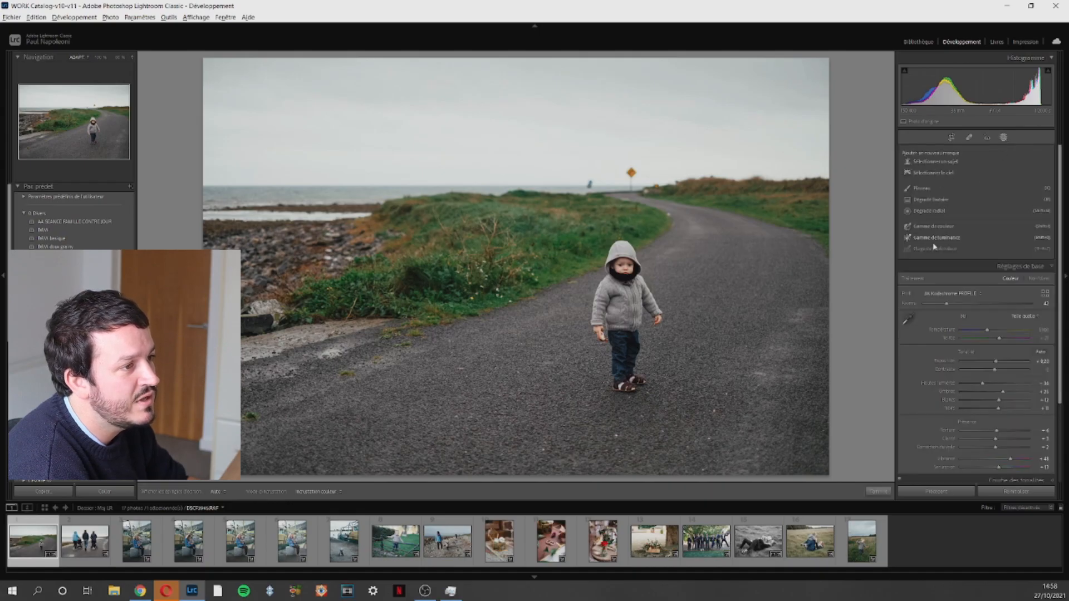
{"action": "left_click", "coordinate": [930, 159]}
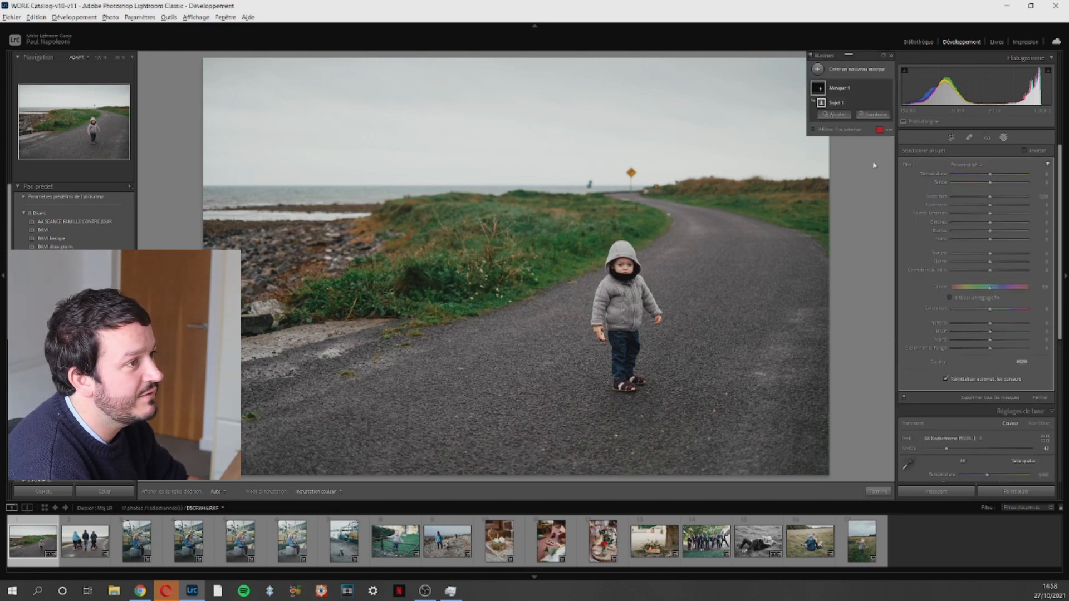
{"action": "left_click", "coordinate": [841, 130]}
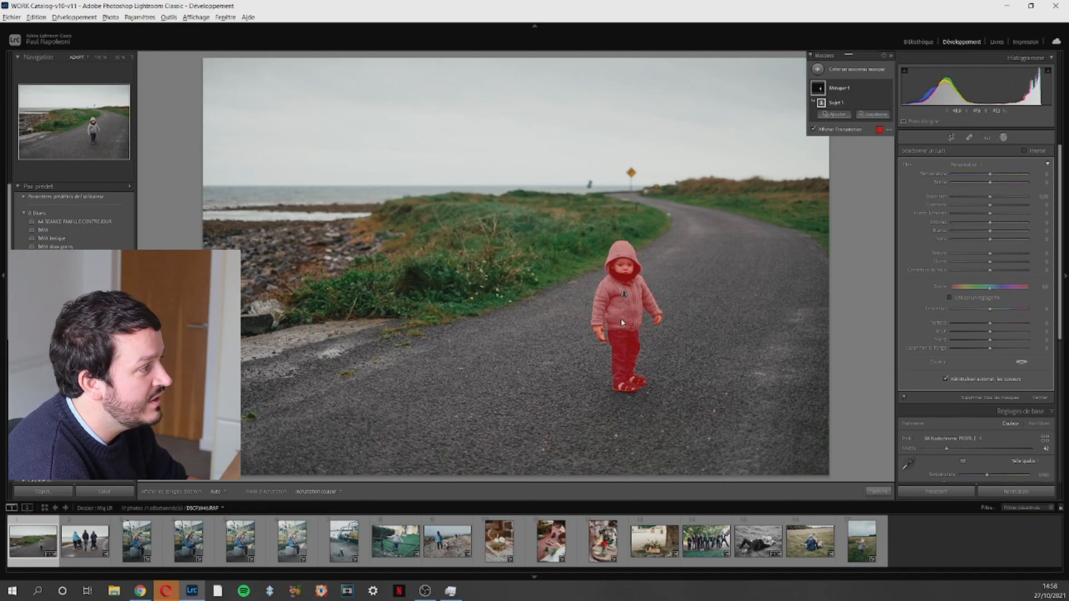
{"action": "left_click", "coordinate": [100, 57]}
{"action": "left_click", "coordinate": [103, 121]}
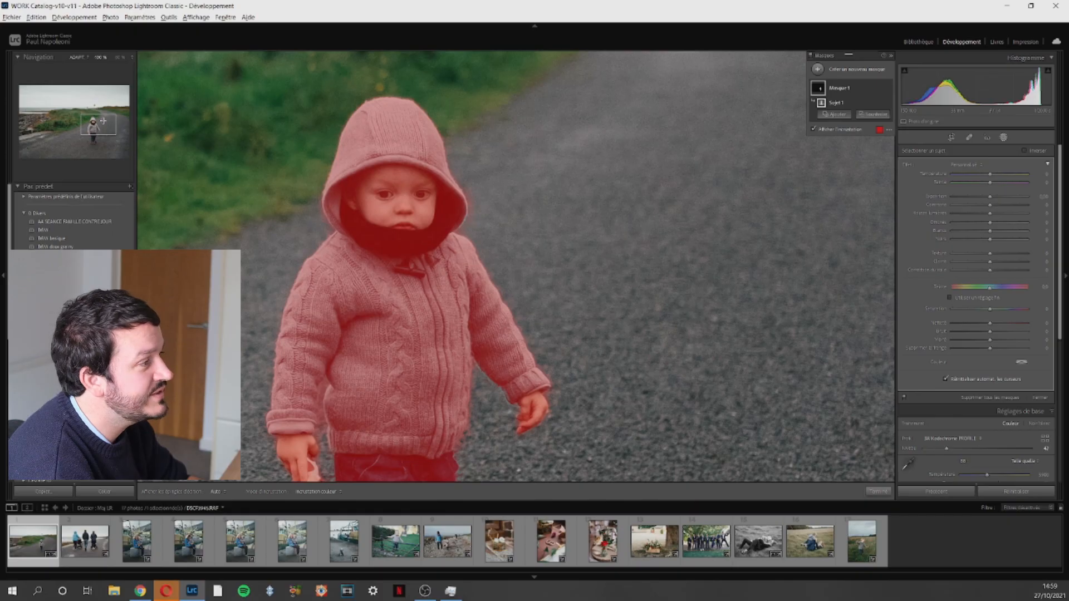
{"action": "left_click", "coordinate": [856, 189]}
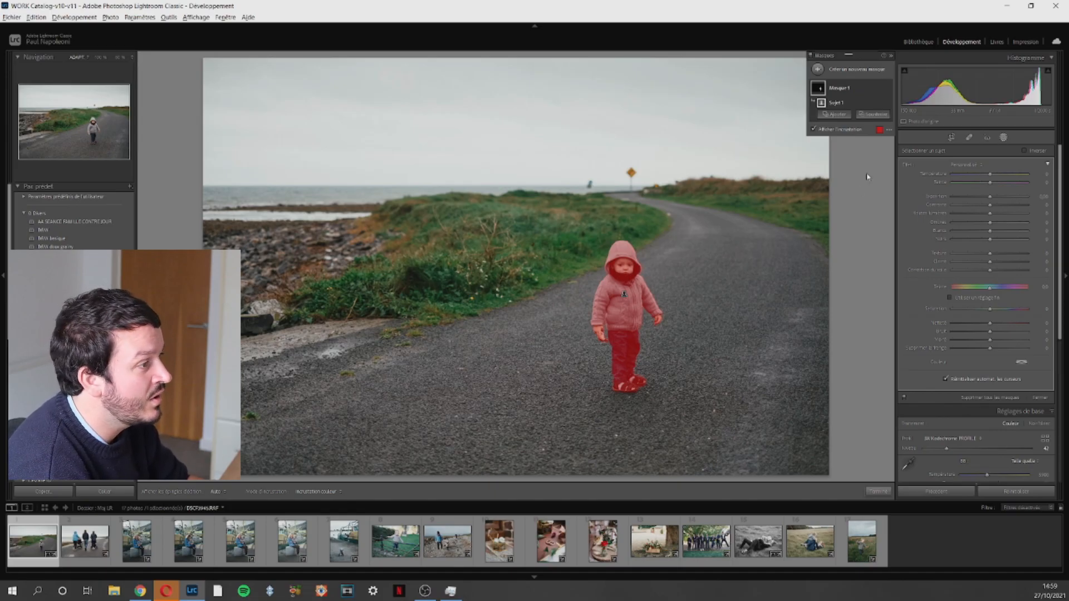
Step: Hide the mask overlay and slightly raise the exposure and shadows of the child's subject mask
{"action": "left_click", "coordinate": [846, 131]}
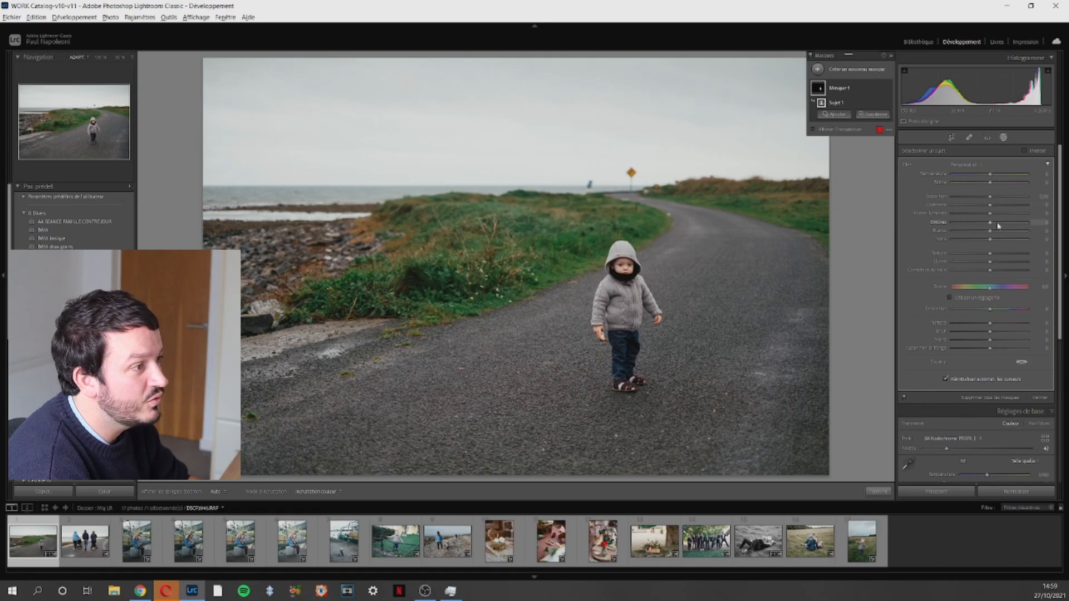
{"action": "left_click_drag", "start_coordinate": [990, 197], "coordinate": [994, 200]}
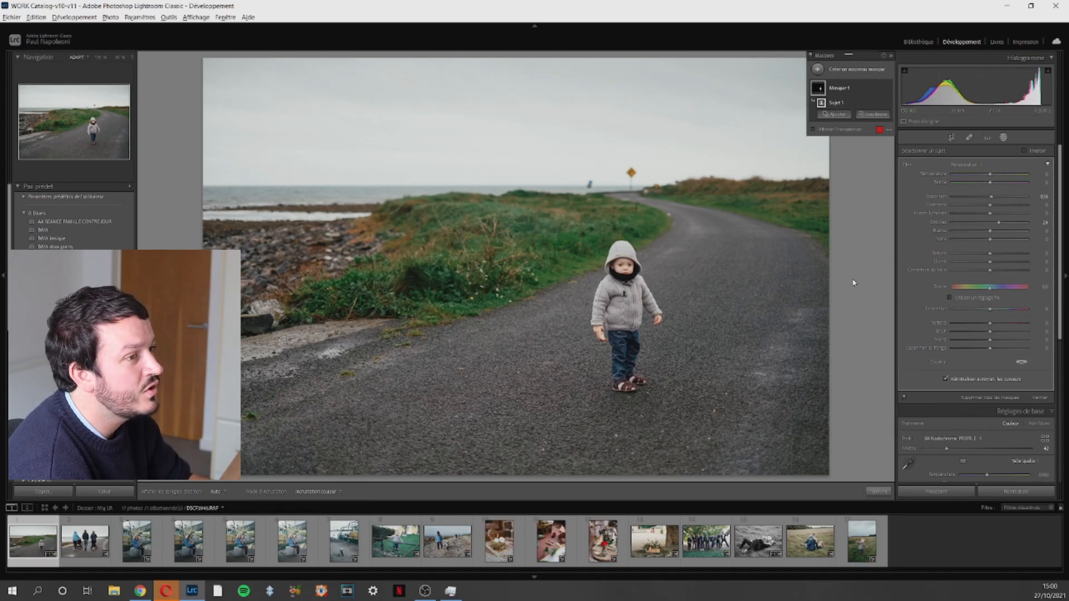
Step: Show the overlay, subtract a linear gradient from the mask over the child's legs, and add a brush stroke on the rock beside the road
{"action": "key", "text": "o"}
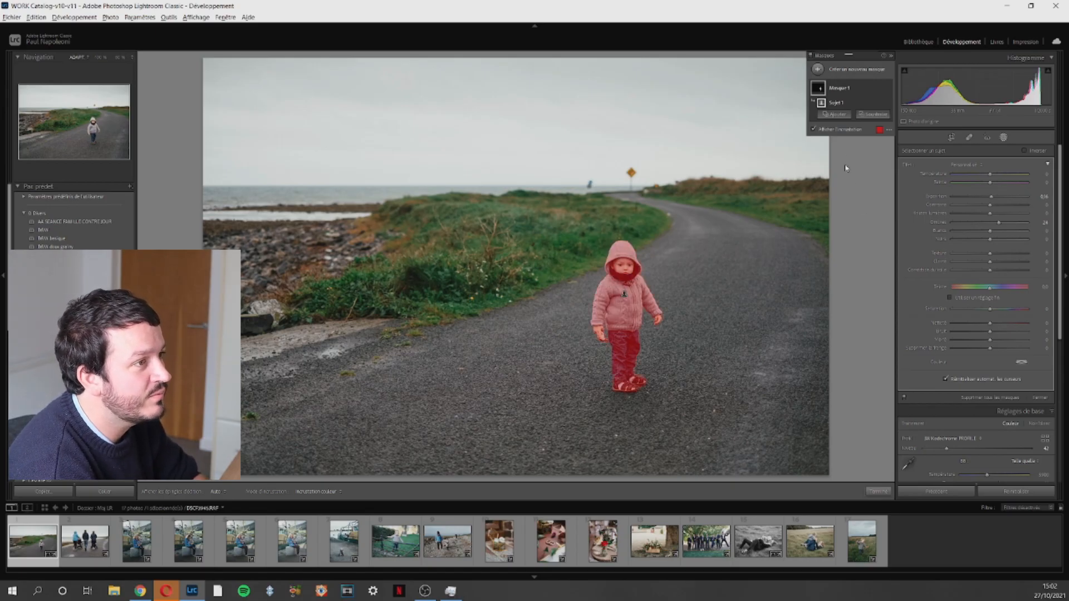
{"action": "left_click", "coordinate": [873, 114]}
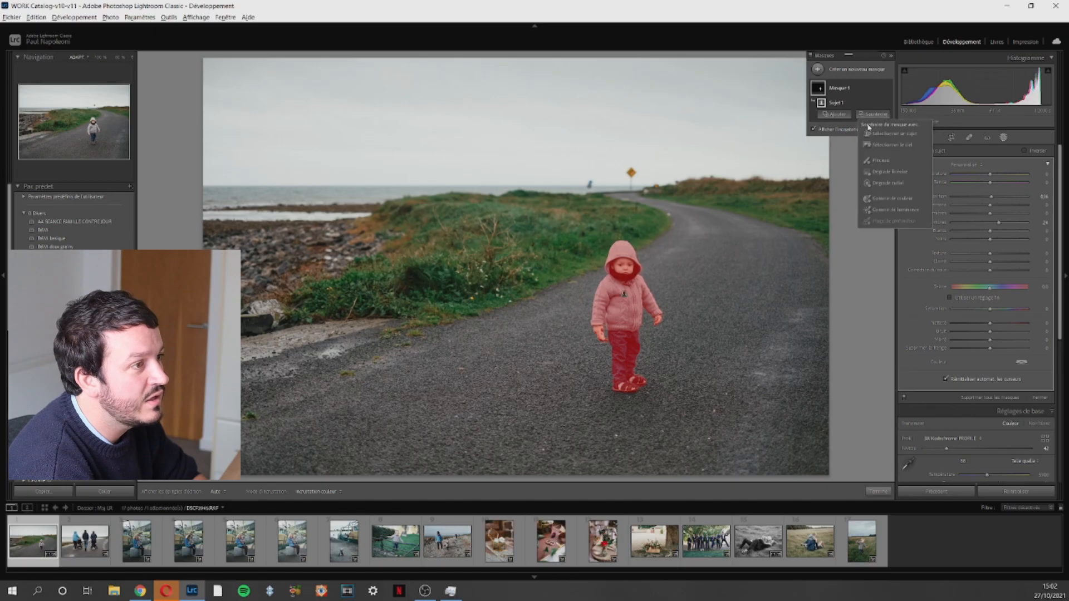
{"action": "left_click", "coordinate": [894, 172]}
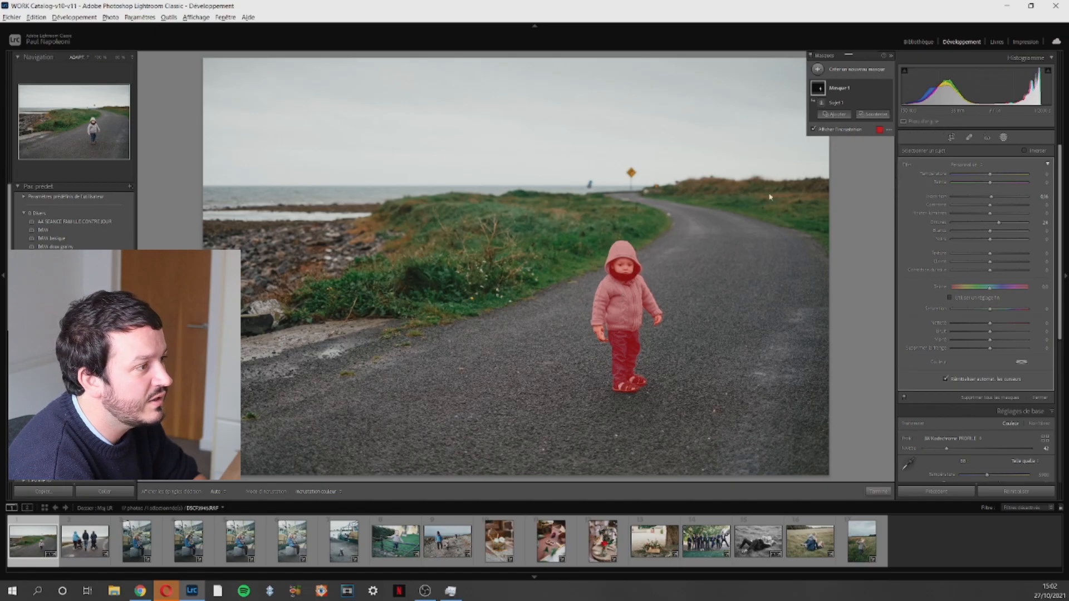
{"action": "left_click_drag", "start_coordinate": [626, 353], "coordinate": [622, 294]}
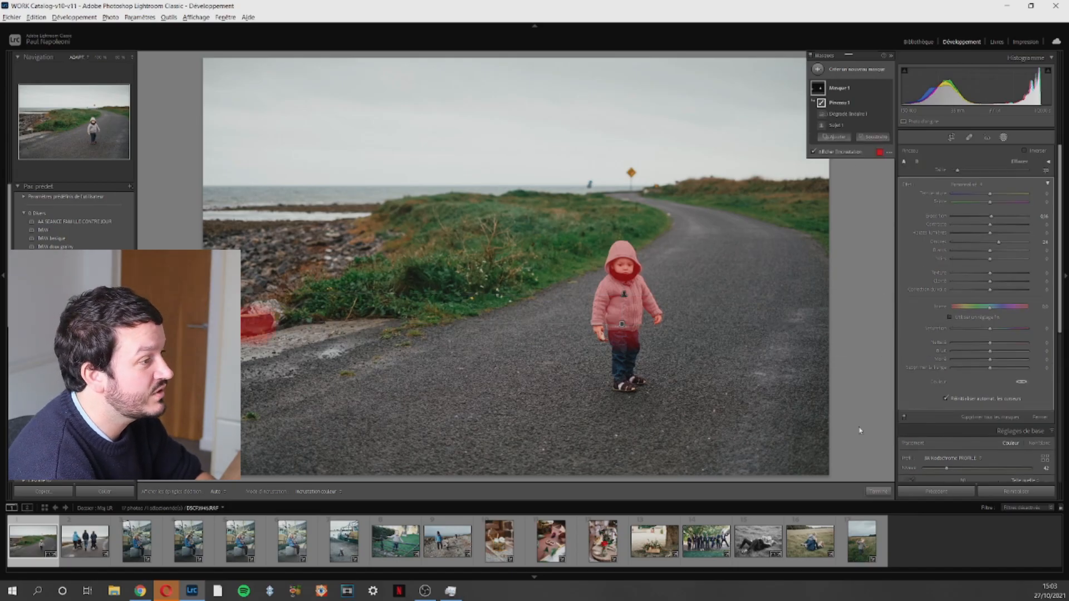
{"action": "left_click", "coordinate": [830, 148]}
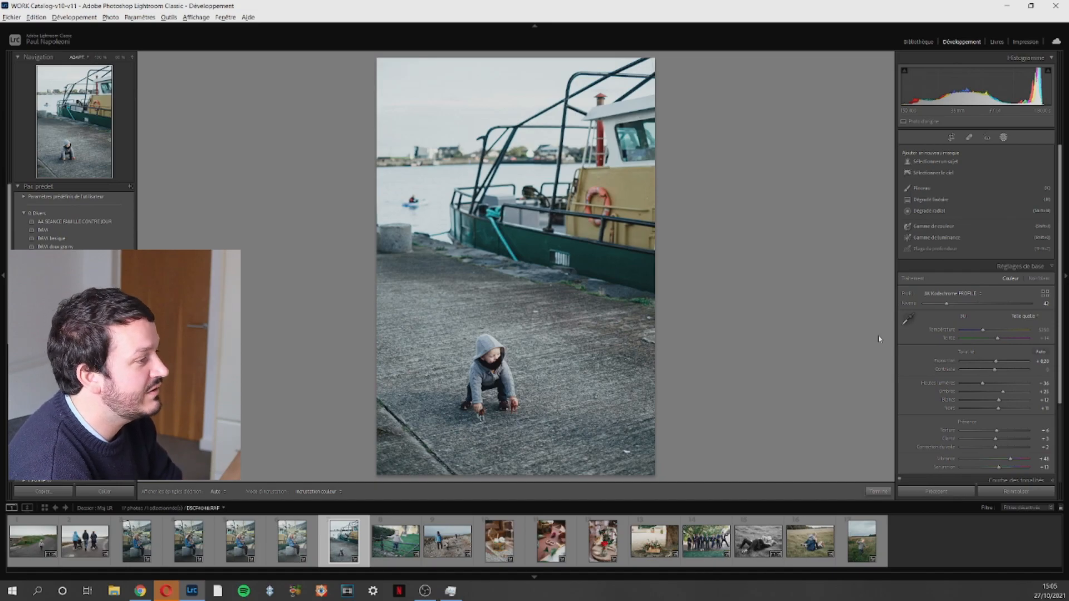
Step: Create Select Subject masks on the harbour photo of the crouching child and on the pebble beach family photo
{"action": "left_click", "coordinate": [945, 163]}
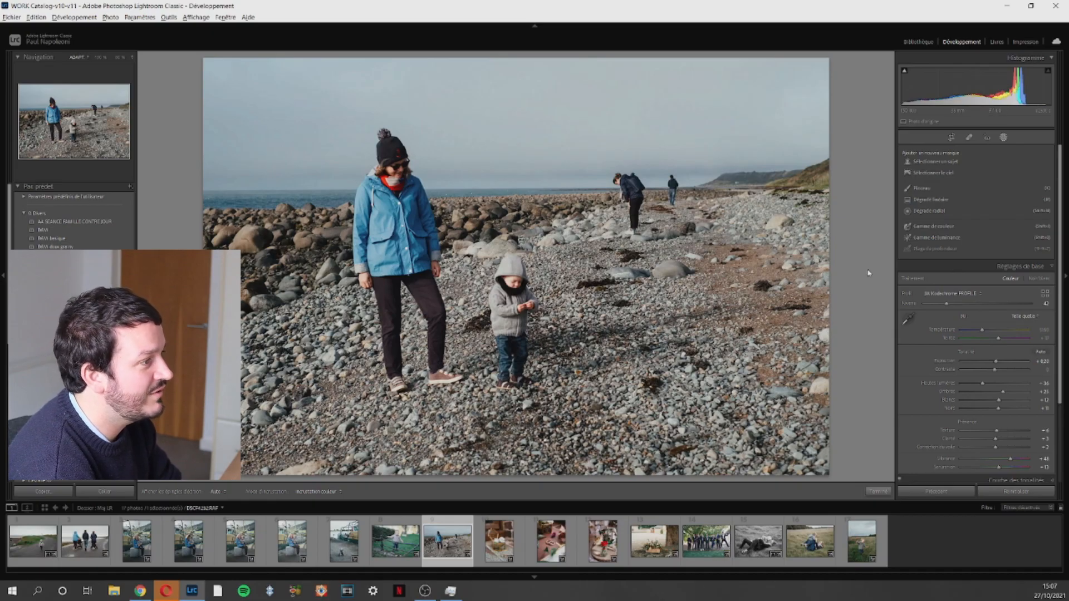
{"action": "left_click", "coordinate": [937, 163]}
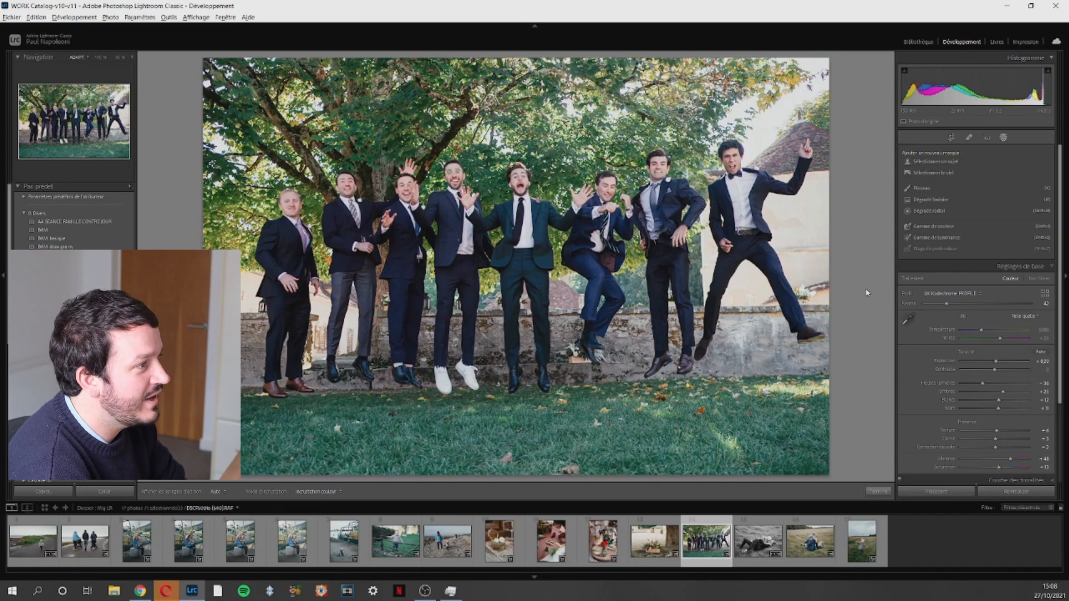
Step: Create a Select Subject mask on the photo of the jumping men in suits and inspect its accuracy around the shoes at 100%
{"action": "left_click", "coordinate": [921, 162]}
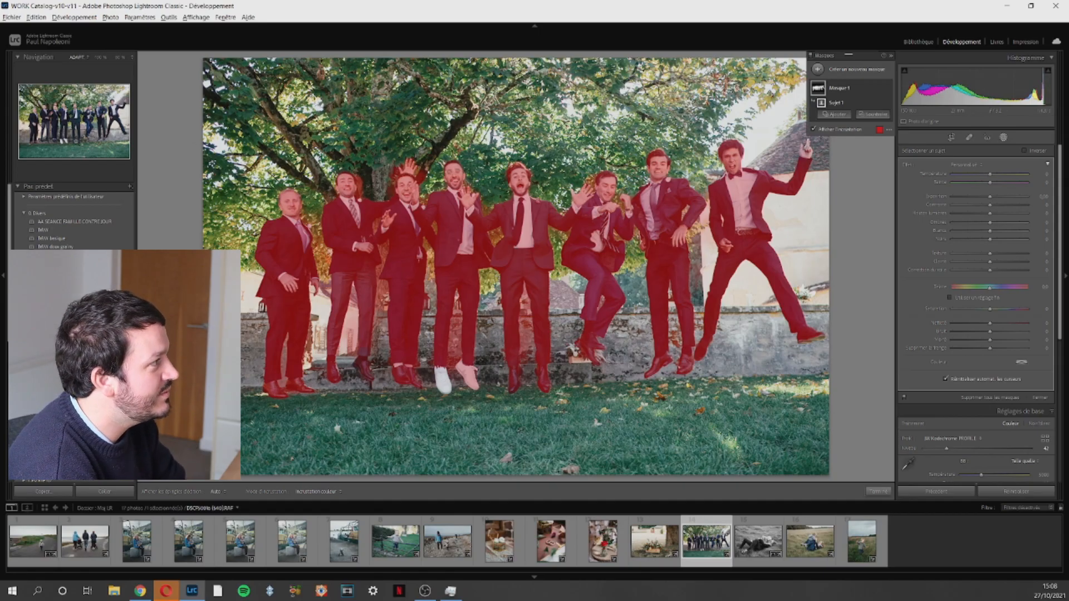
{"action": "left_click", "coordinate": [76, 140]}
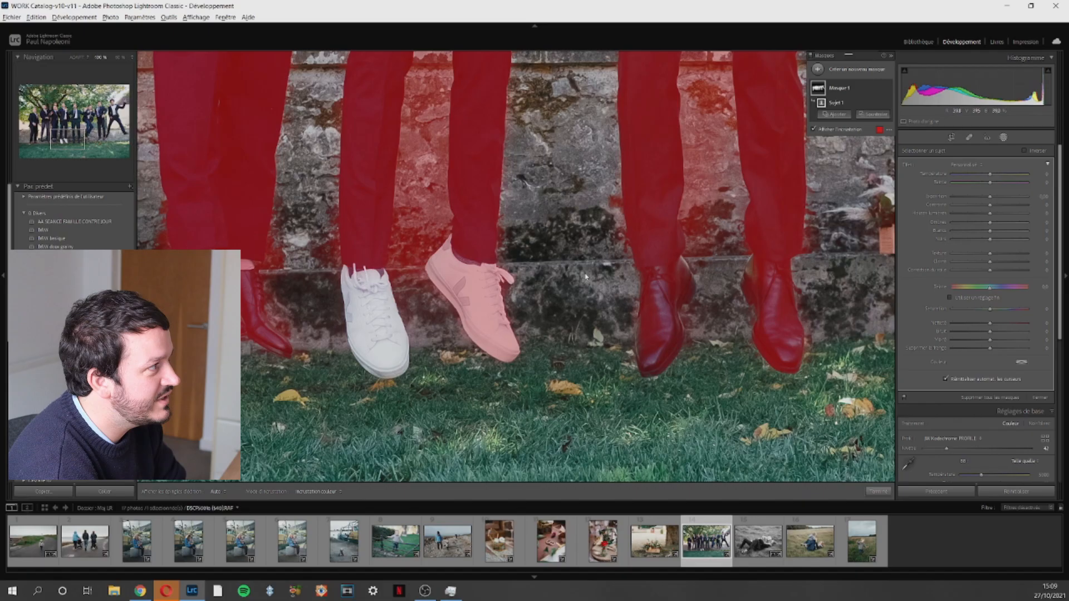
{"action": "key", "text": "z"}
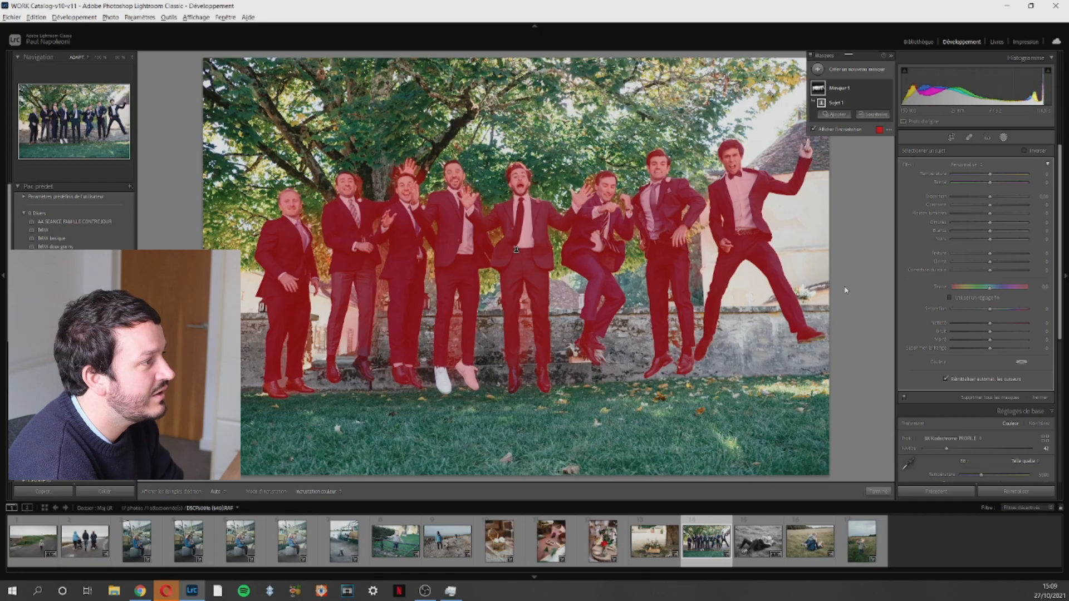
Step: Create a Select Subject mask on the flower box photo and inspect its edges around the white flowers at 100%
{"action": "key", "text": "Left"}
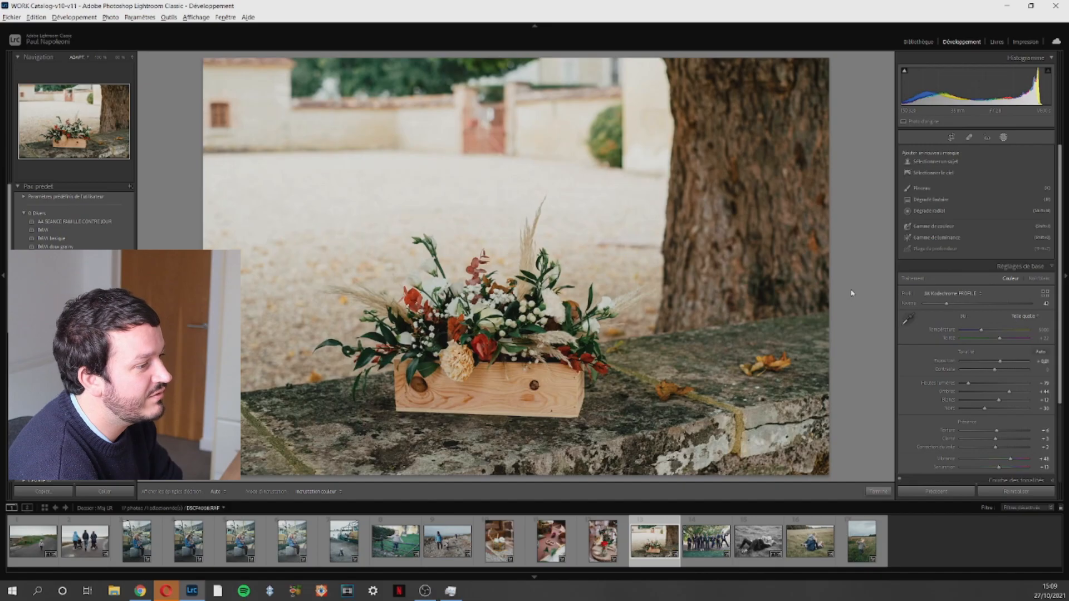
{"action": "left_click", "coordinate": [919, 163]}
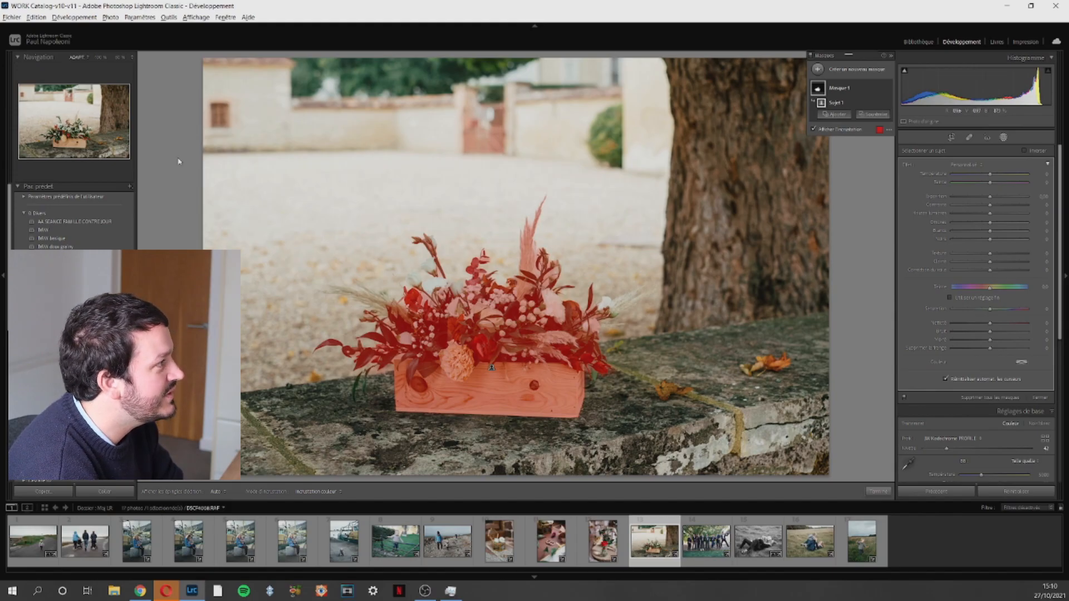
{"action": "left_click", "coordinate": [586, 291]}
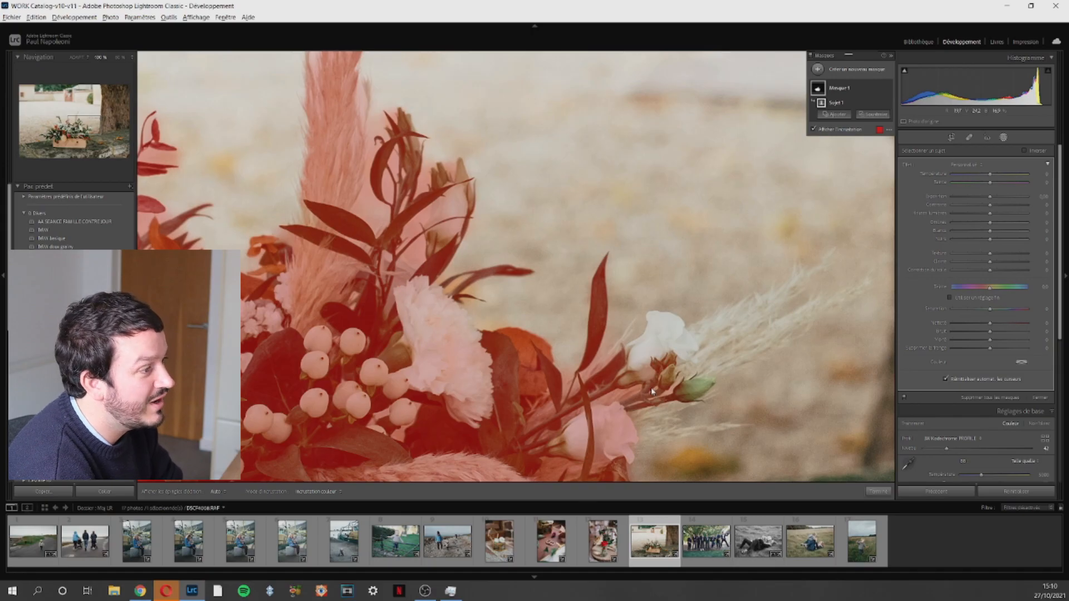
{"action": "left_click", "coordinate": [853, 263]}
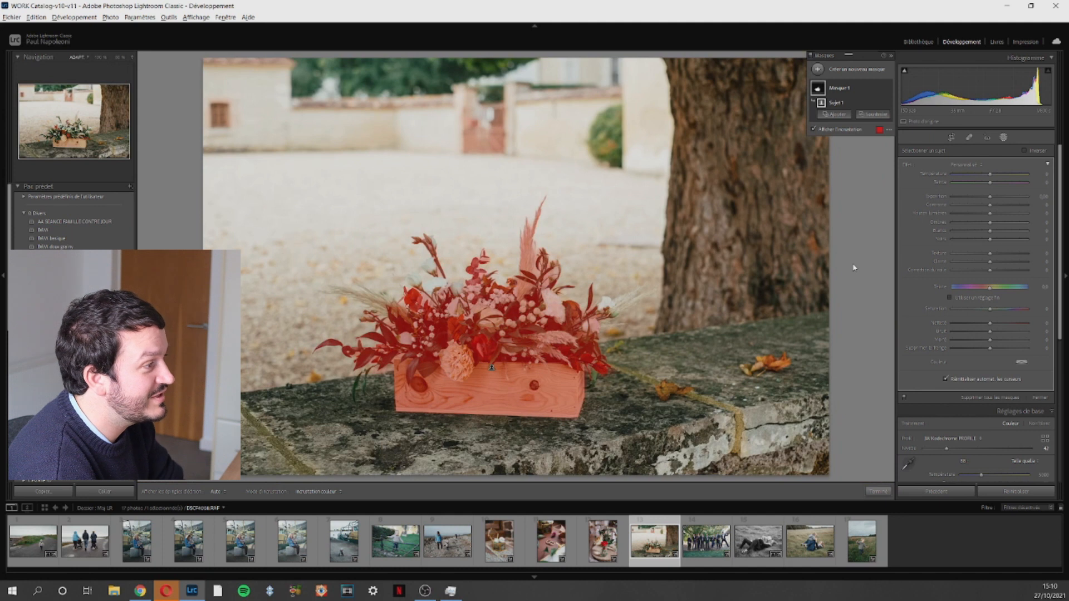
Step: Switch to the wedding rings photo and create a Select Subject mask on it
{"action": "key", "text": "Left"}
{"action": "key", "text": "Left"}
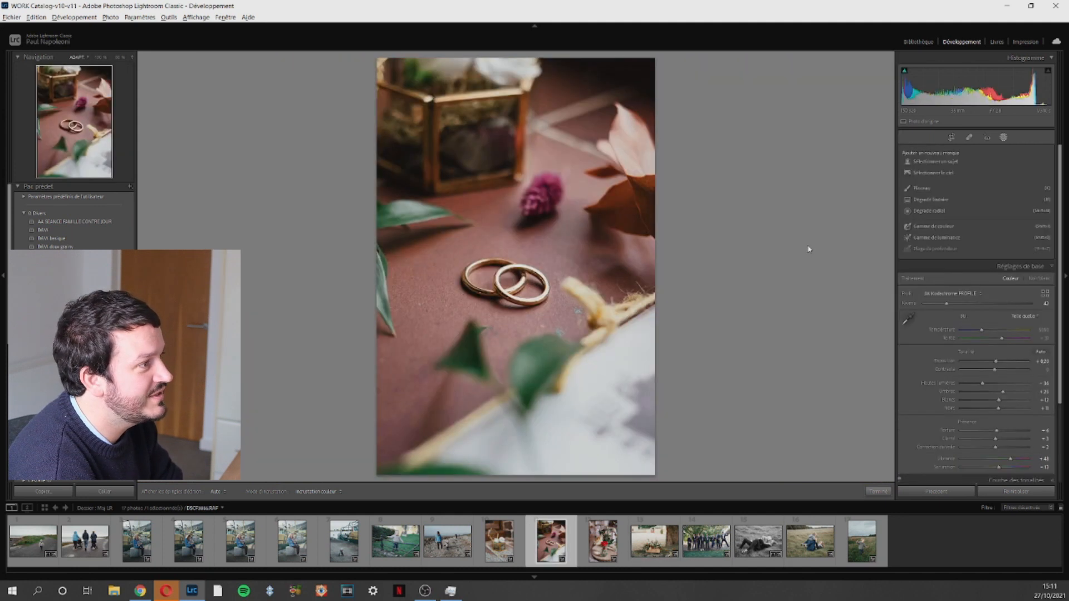
{"action": "left_click", "coordinate": [929, 162]}
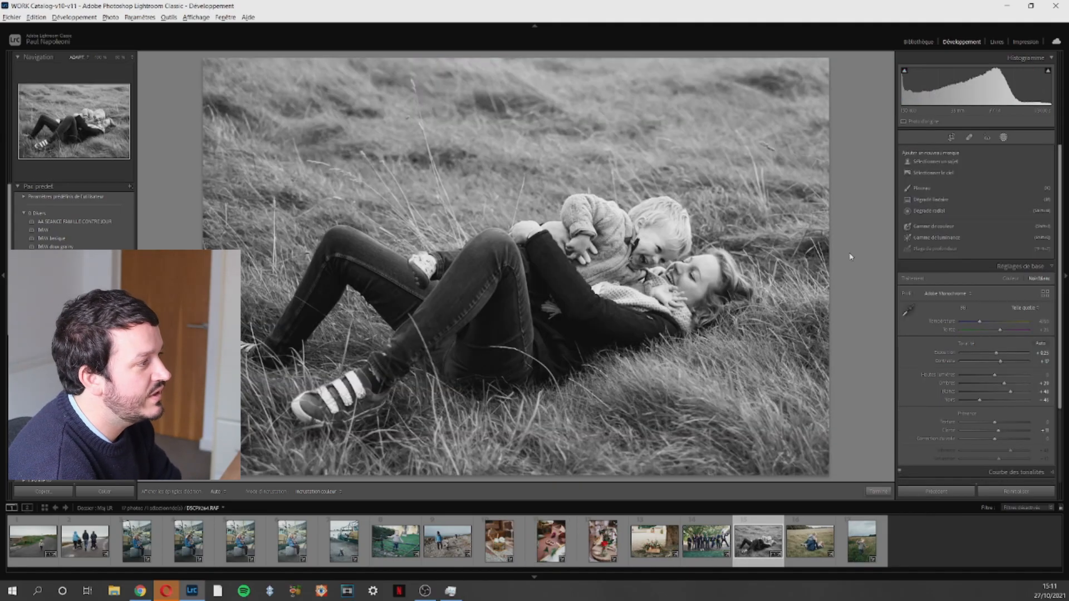
Step: Mask the subjects lying in the grass in the black-and-white photo, then lower the mask's highlights and raise its shadows and clarity with the overlay hidden
{"action": "left_click", "coordinate": [909, 162]}
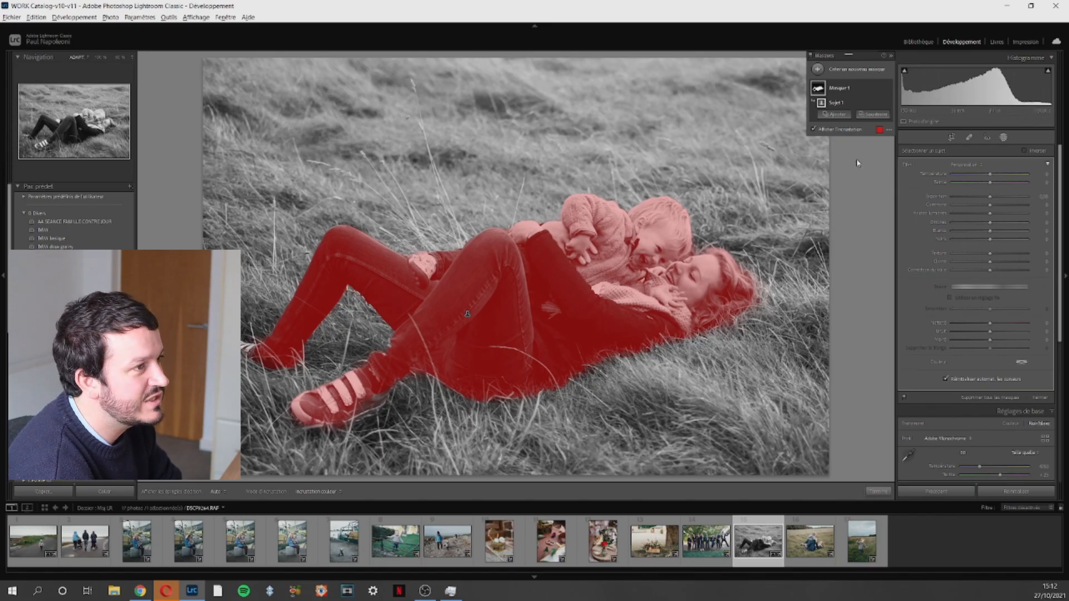
{"action": "left_click", "coordinate": [843, 132]}
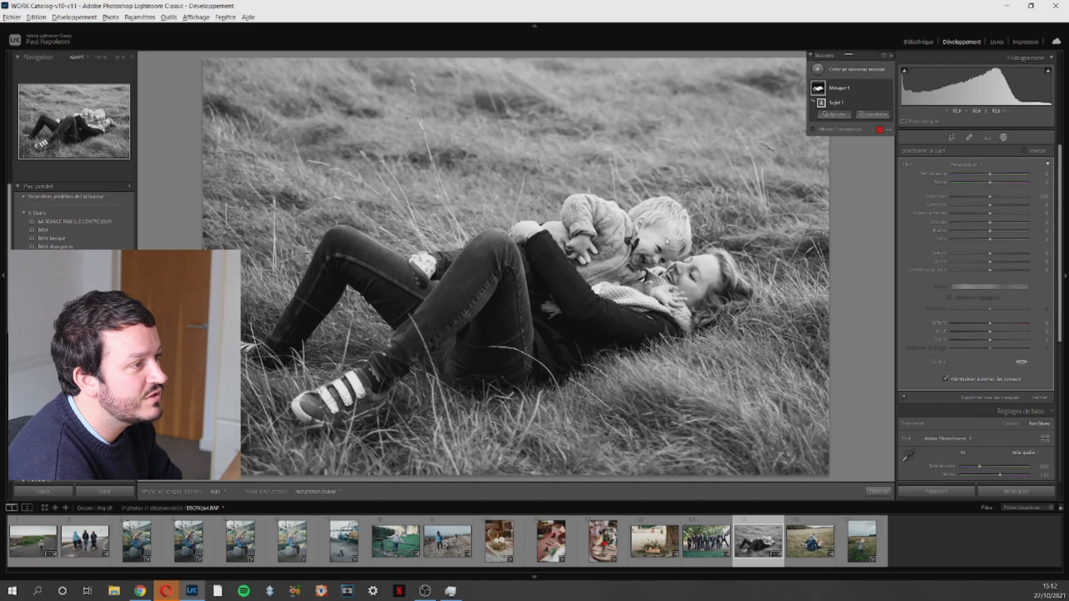
{"action": "left_click", "coordinate": [975, 215]}
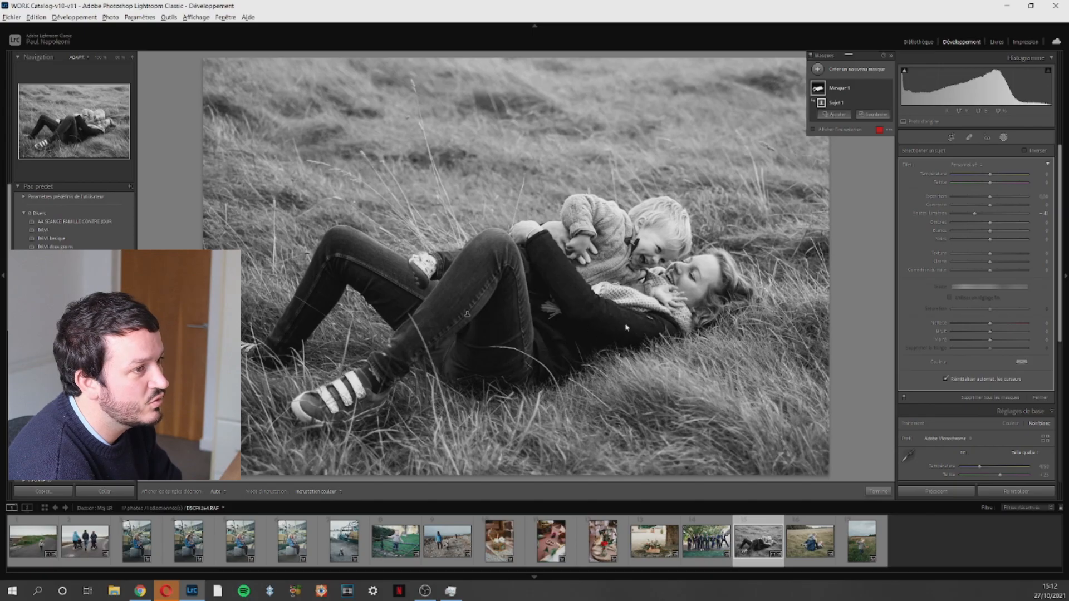
{"action": "left_click", "coordinate": [1009, 224]}
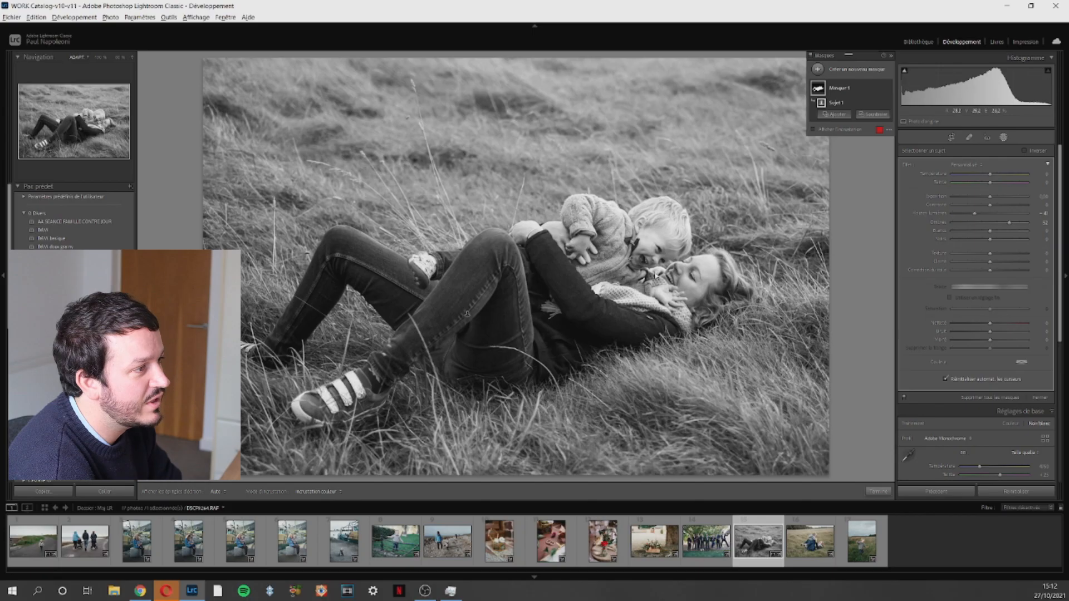
{"action": "left_click_drag", "start_coordinate": [994, 263], "coordinate": [999, 264]}
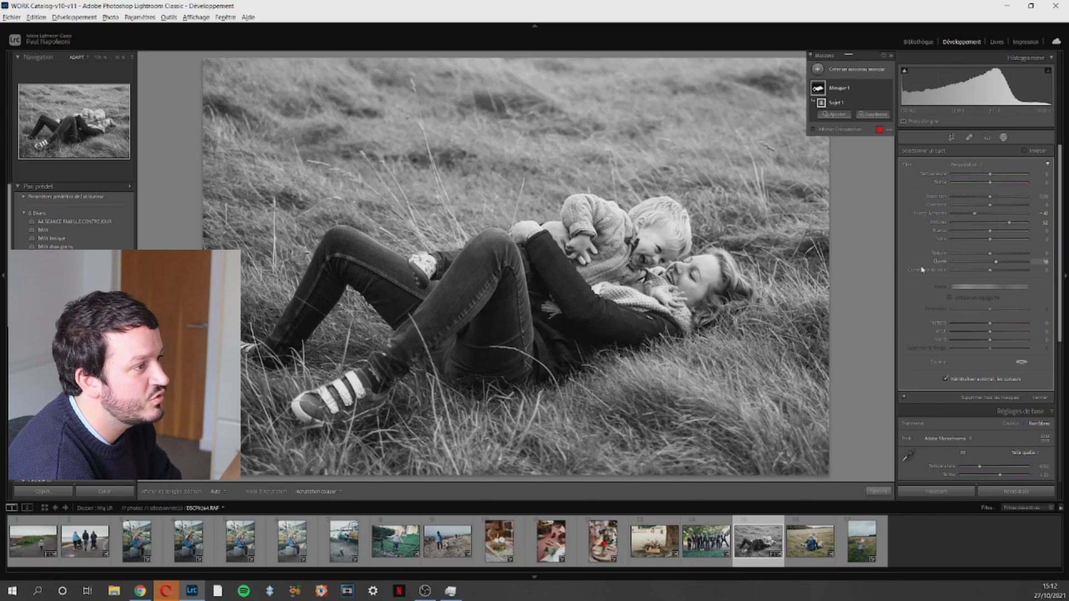
{"action": "key", "text": "Return"}
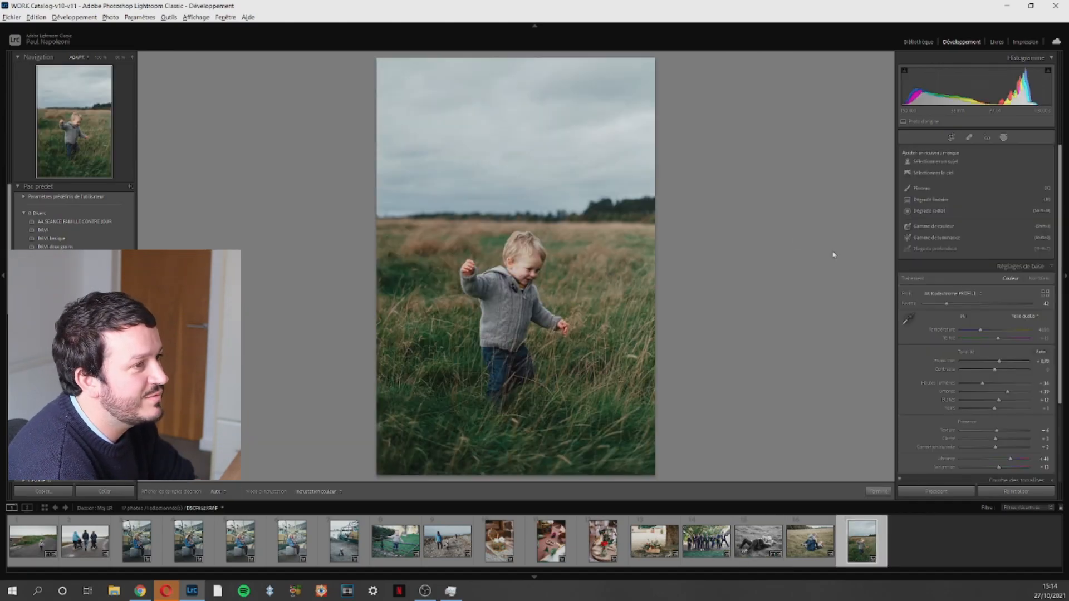
Step: Mask the child in the tall grass with Select Subject, hide the overlay, raise the mask's shadows and lower its highlights
{"action": "left_click", "coordinate": [944, 162]}
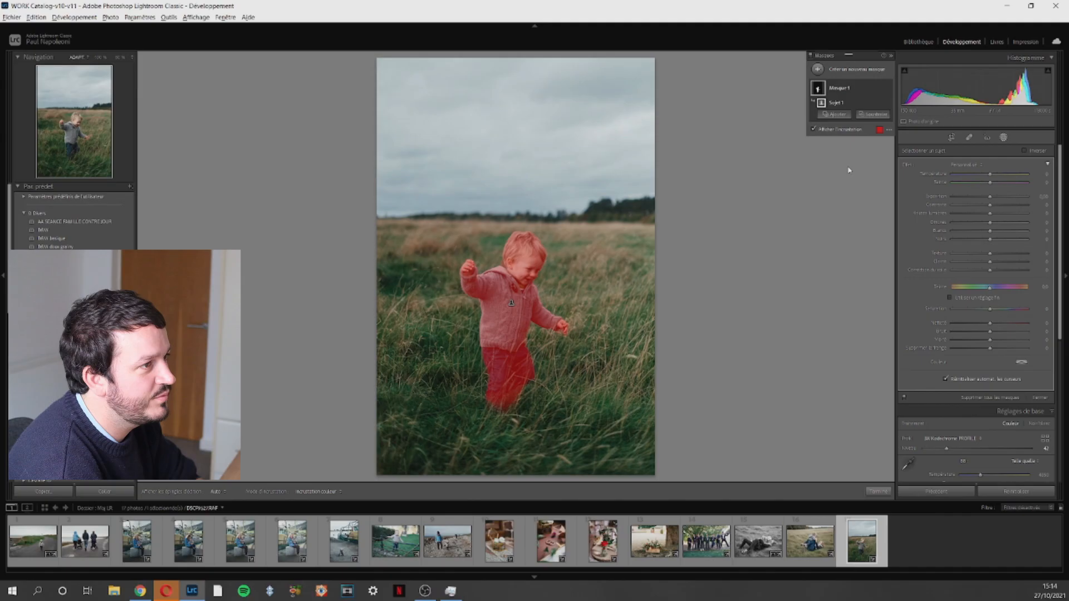
{"action": "left_click", "coordinate": [842, 132]}
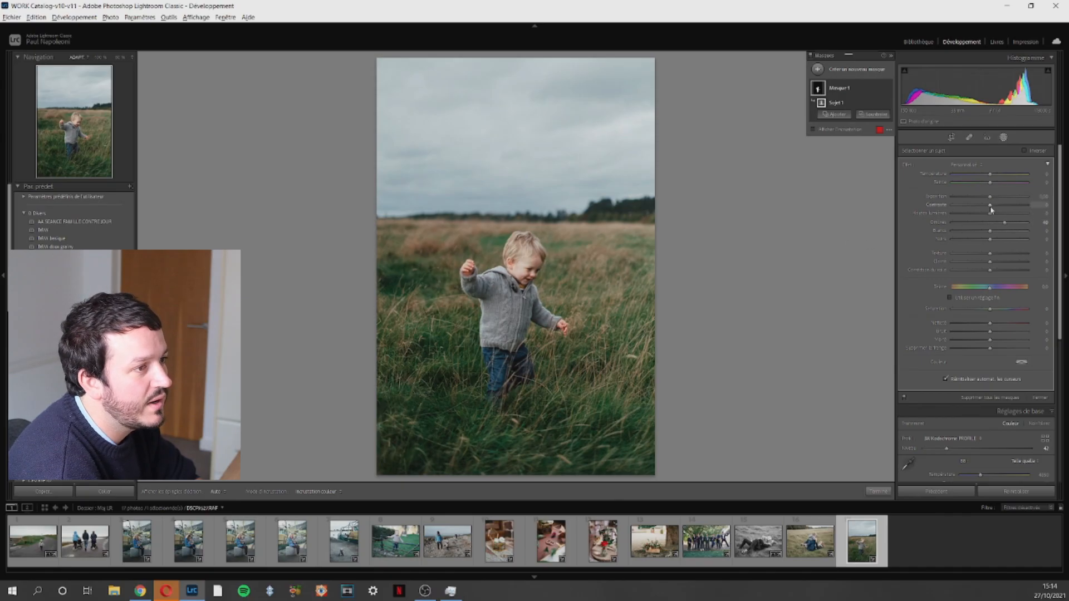
{"action": "left_click_drag", "start_coordinate": [990, 213], "coordinate": [987, 216]}
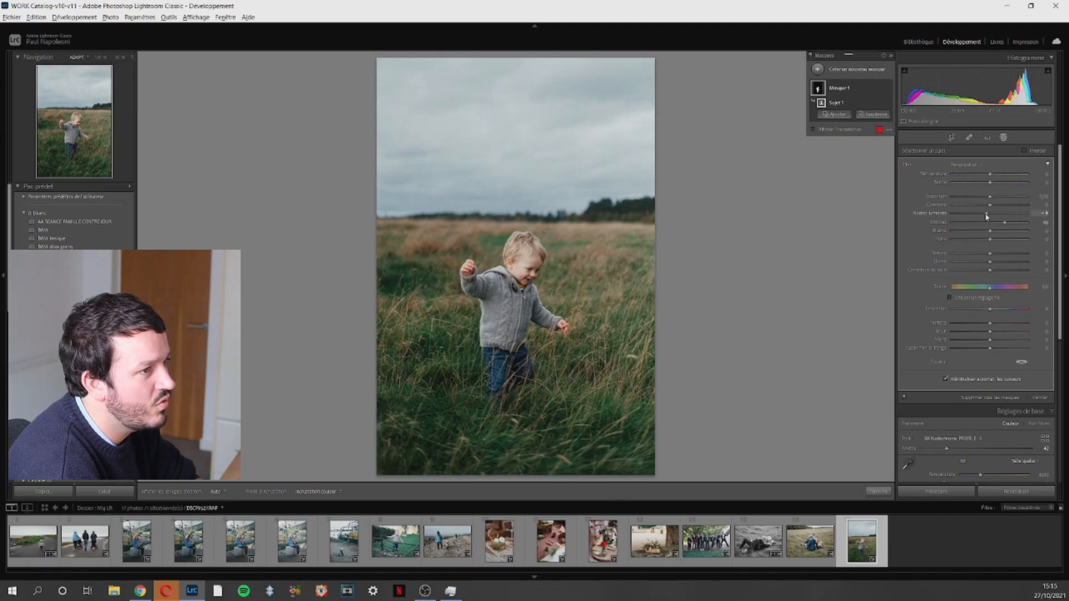
{"action": "left_click_drag", "start_coordinate": [987, 216], "coordinate": [980, 216]}
{"action": "left_click", "coordinate": [870, 155]}
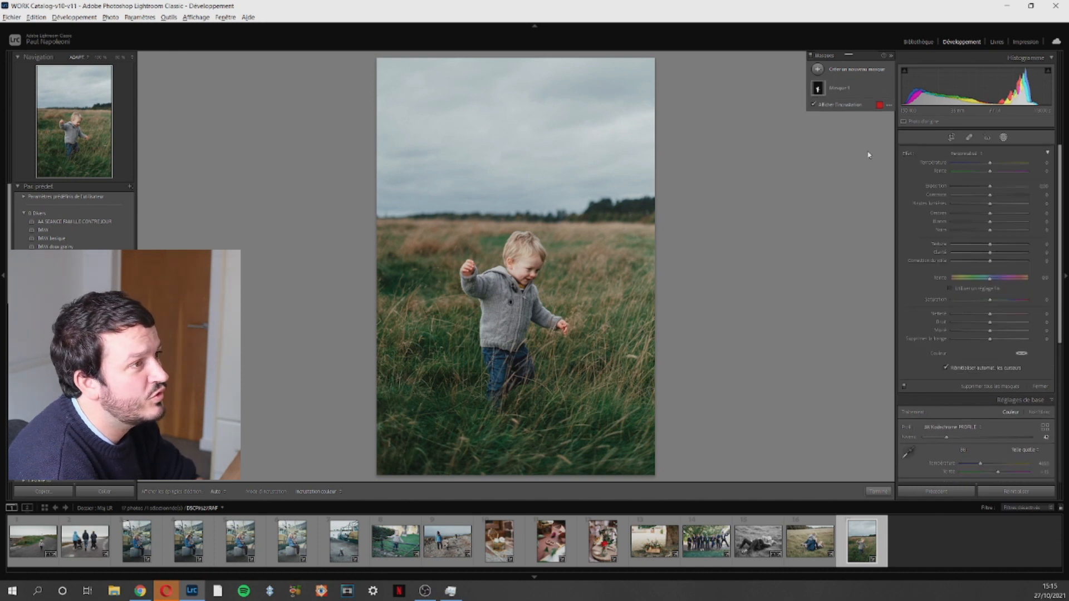
Step: Add a Select Sky mask to the tall-grass photo, hide its overlay, then lower the sky's exposure and raise its contrast
{"action": "left_click", "coordinate": [866, 75]}
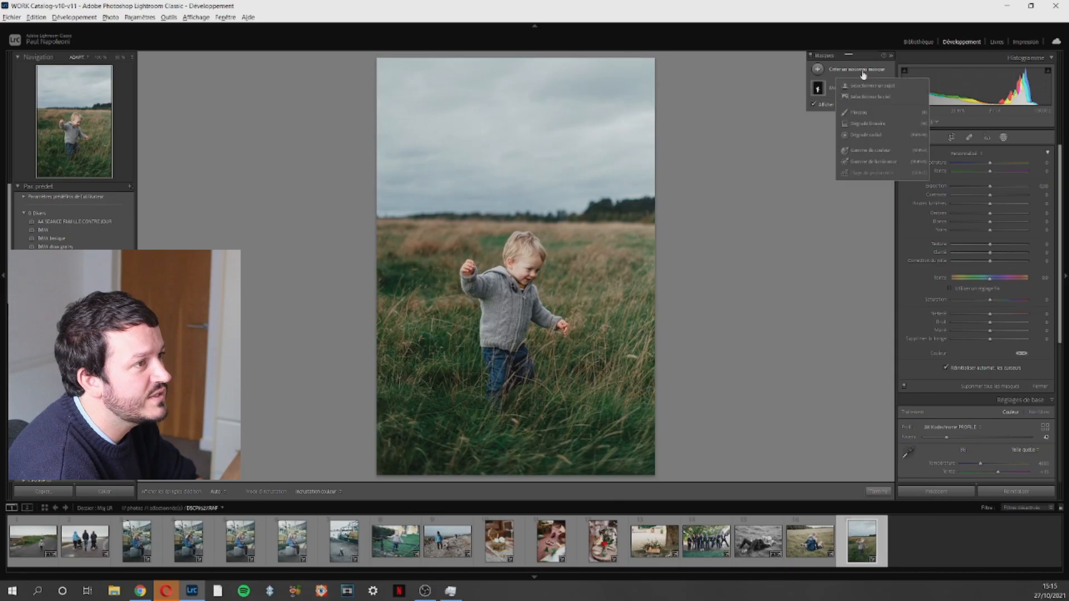
{"action": "left_click", "coordinate": [869, 97]}
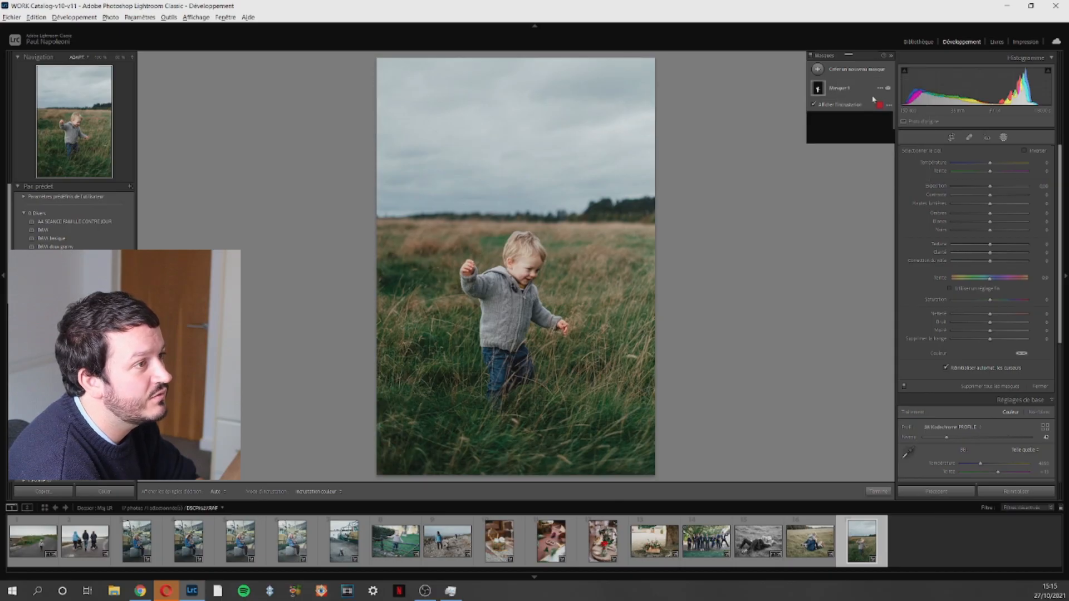
{"action": "left_click", "coordinate": [814, 148]}
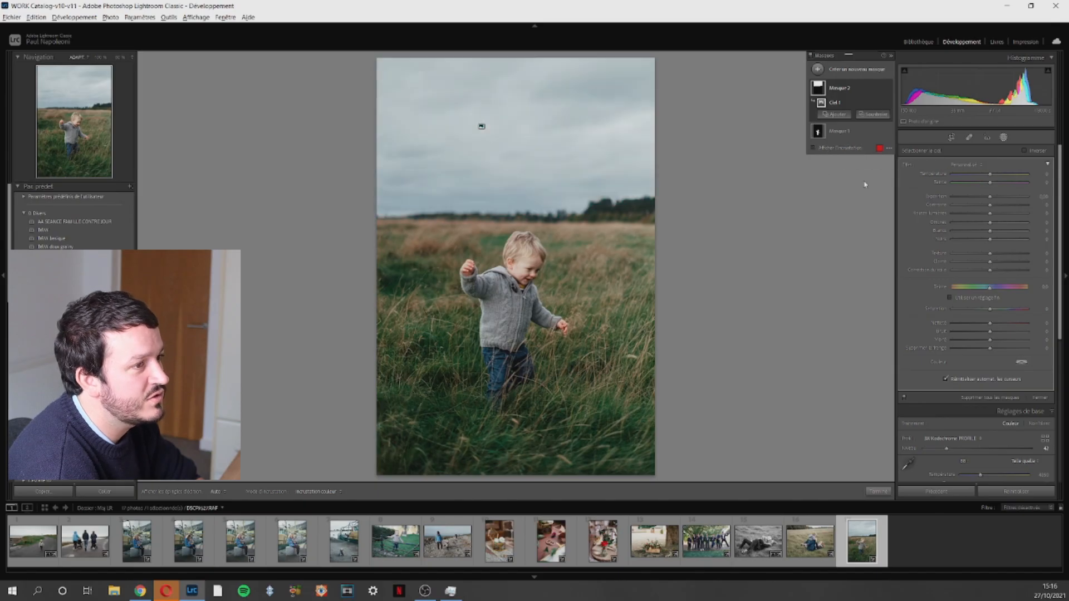
{"action": "left_click_drag", "start_coordinate": [996, 207], "coordinate": [982, 196]}
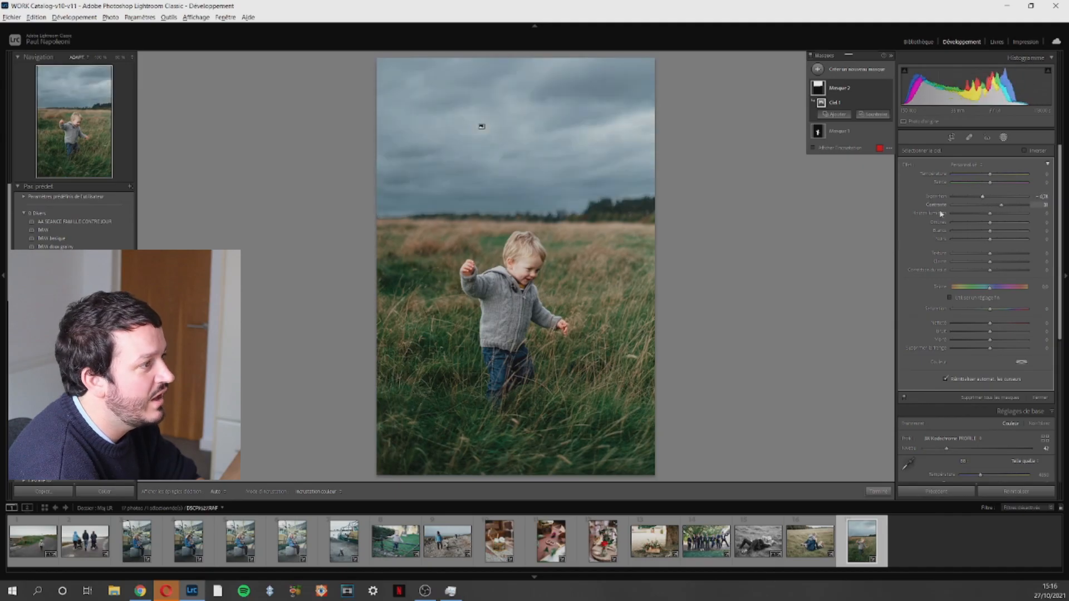